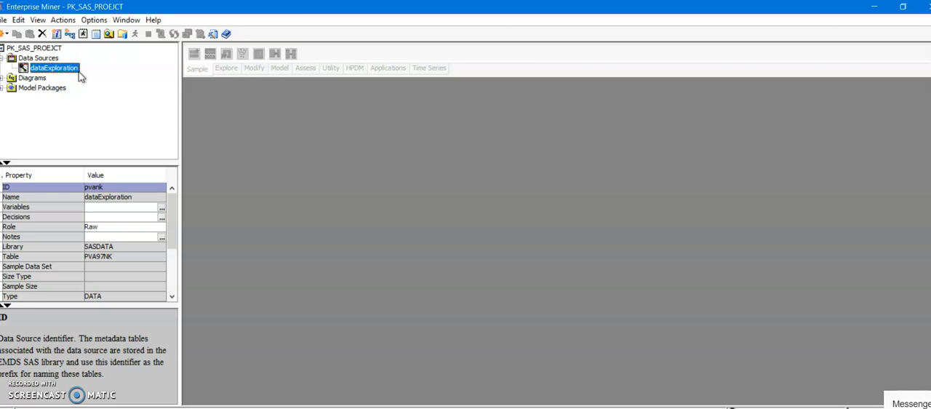
Open the dataExploration data source for exploration.
click(66, 73)
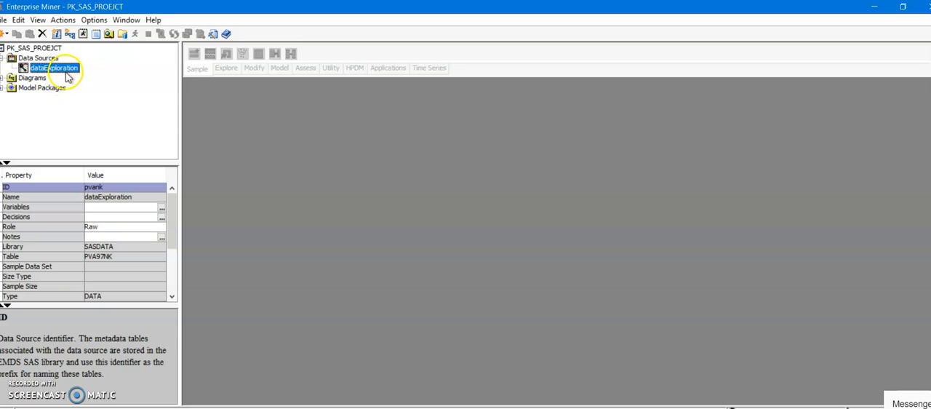
right_click(63, 73)
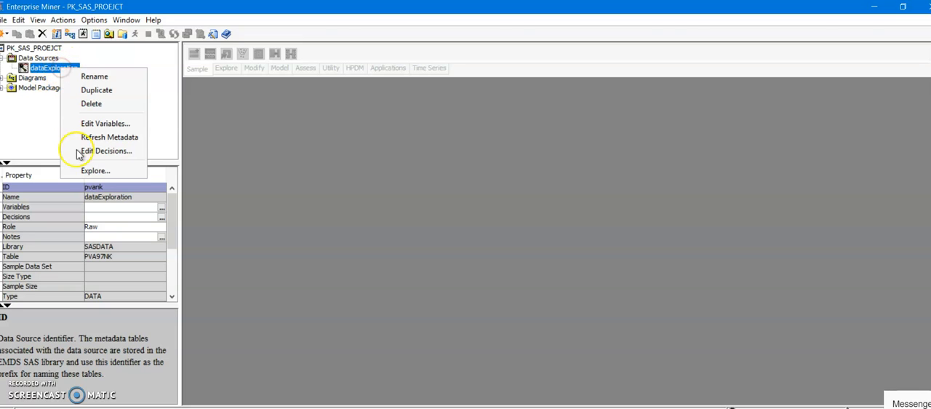
click(86, 172)
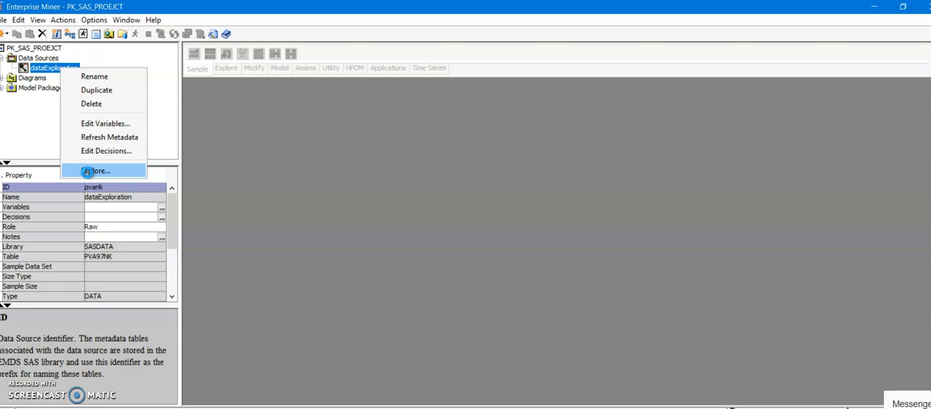
click(87, 171)
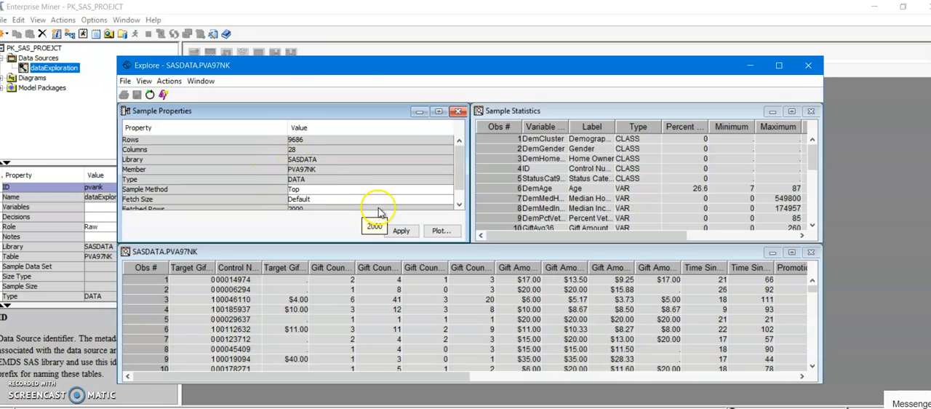
Examine the sample method options, fetched rows setting and data table of the PVA97NK sample.
click(460, 205)
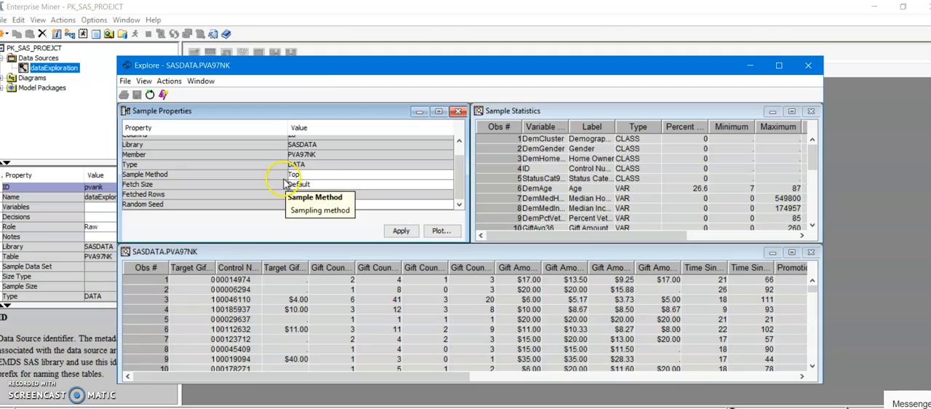
click(308, 178)
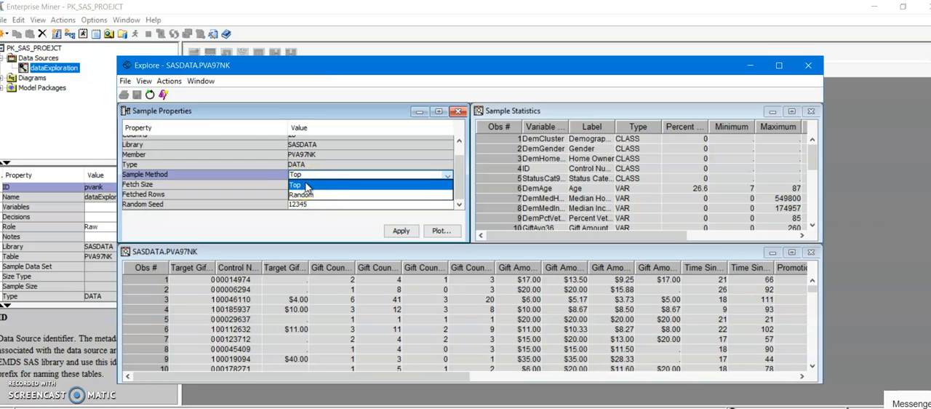
click(306, 186)
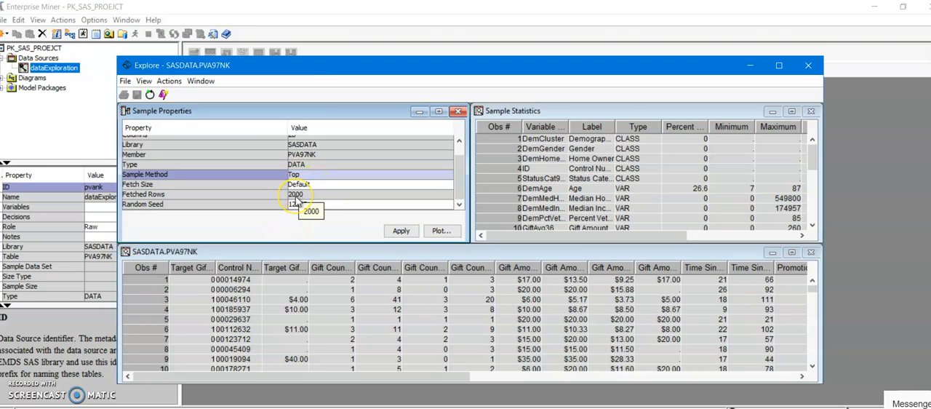
click(295, 202)
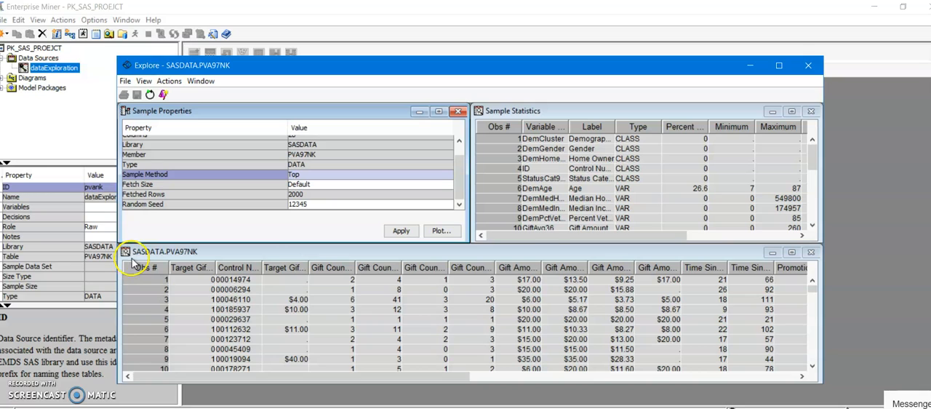
click(790, 268)
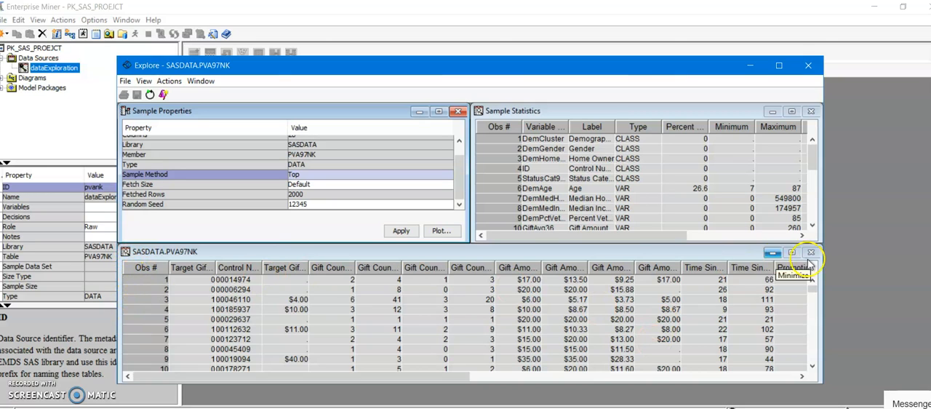
click(802, 376)
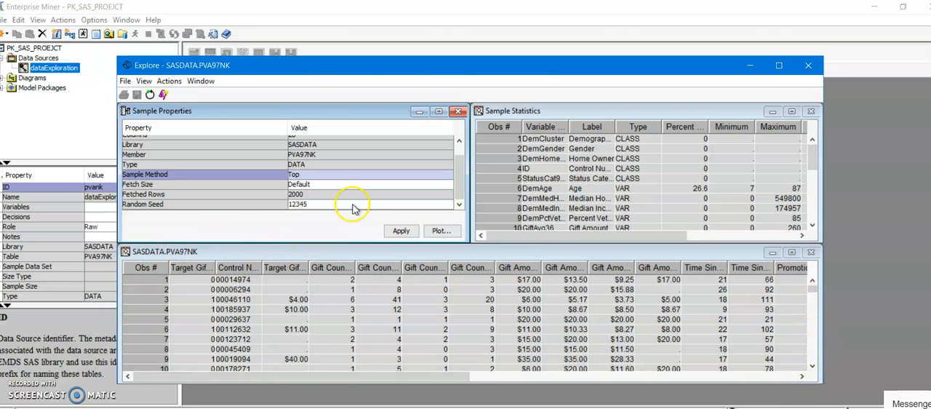
Set the sample method to Random and the fetch size to Max, and apply the changes to the sample.
click(321, 175)
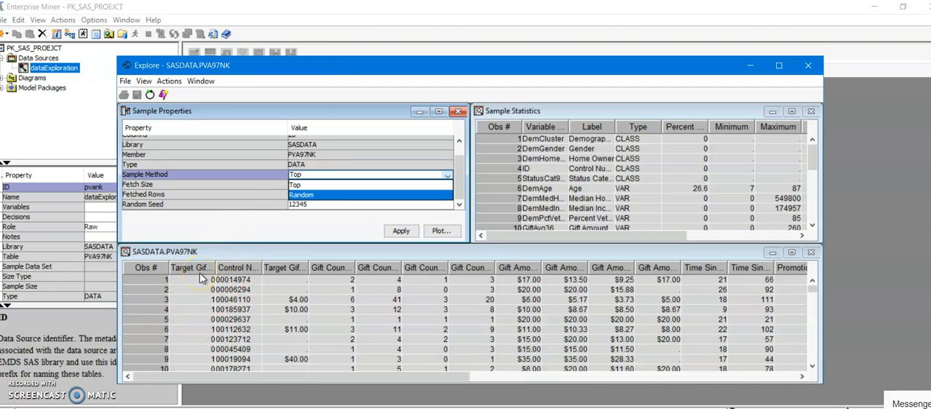
click(317, 195)
click(399, 230)
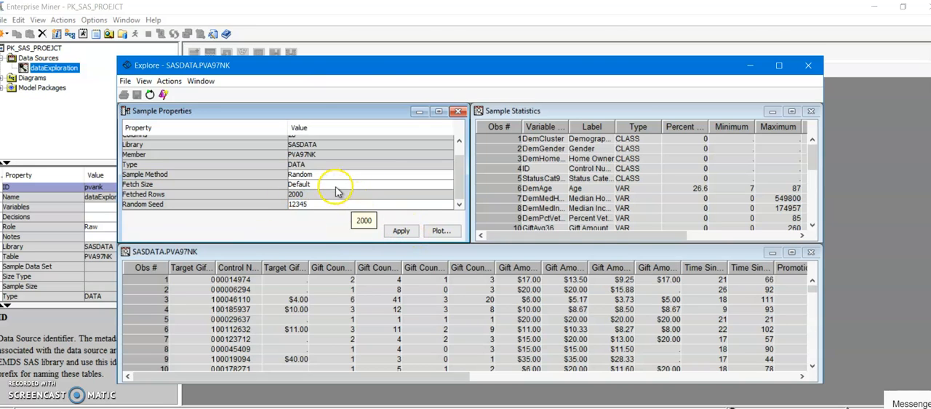
click(302, 185)
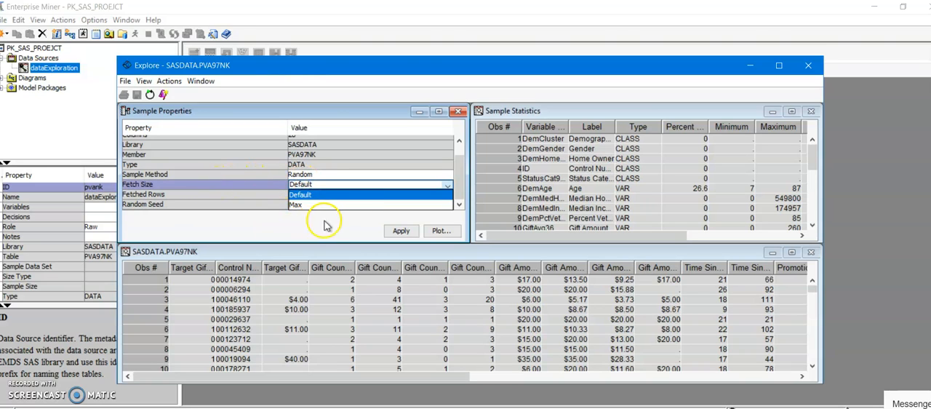
click(347, 204)
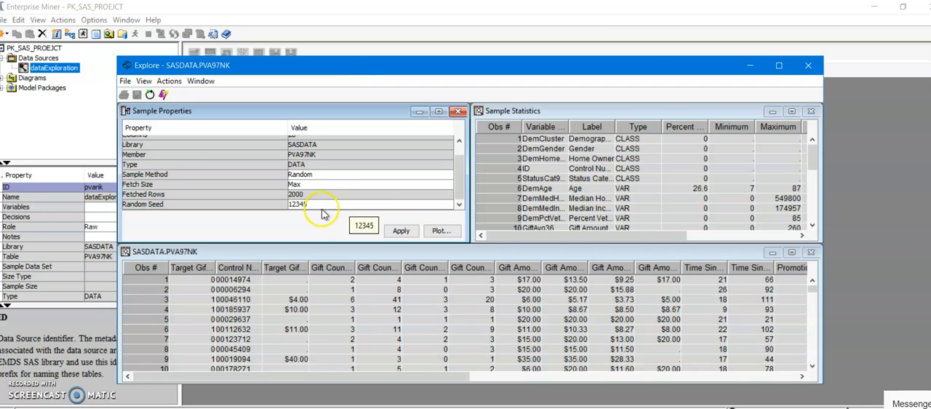
click(393, 232)
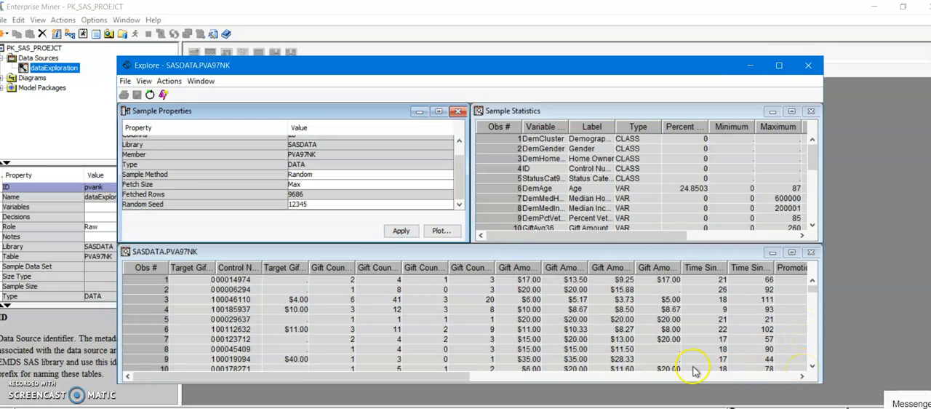
Enlarge the Sample Statistics table and review its variables from first to last.
click(371, 310)
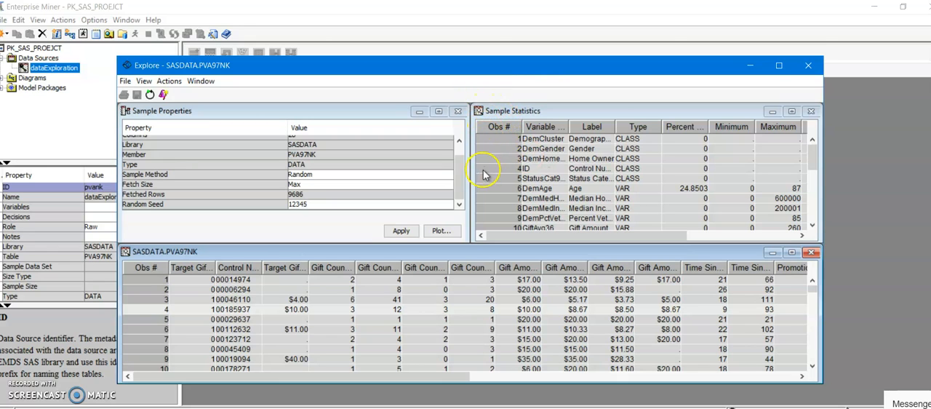
click(791, 111)
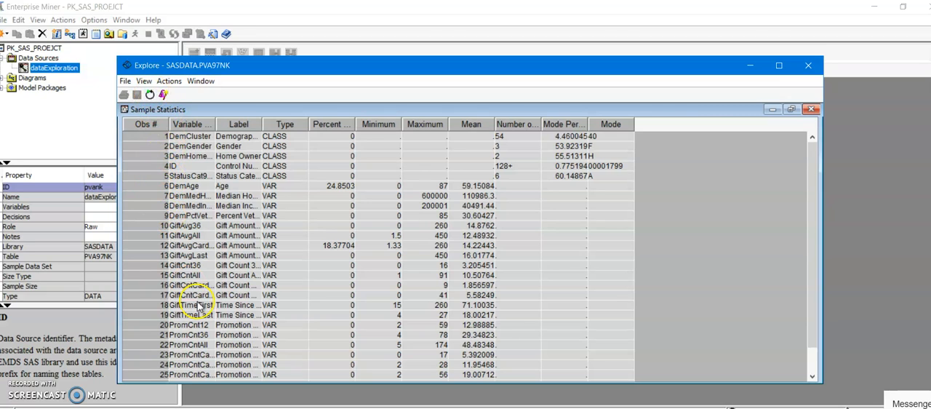
drag(815, 317, 815, 270)
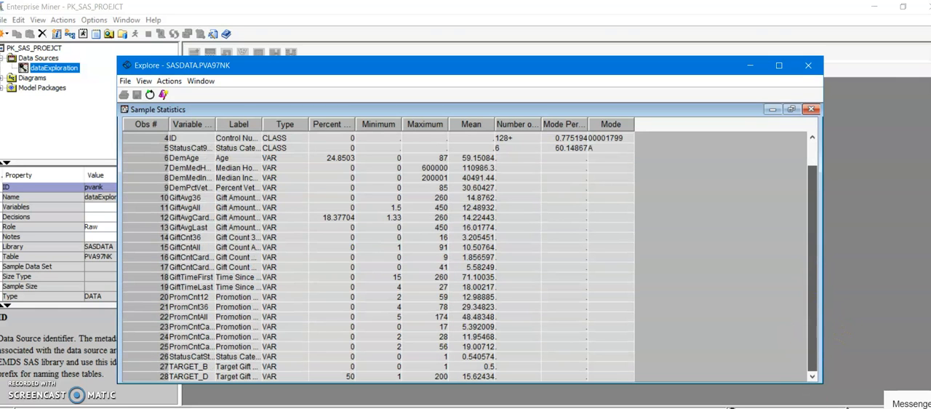
drag(811, 369, 817, 187)
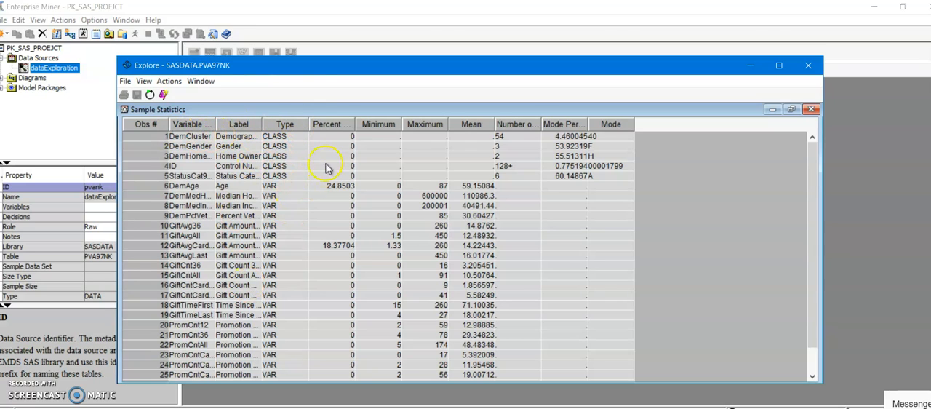
Widen the Variable Name, Percent Missing and Number of Levels columns of the Sample Statistics table to show their full headings.
drag(216, 125, 235, 124)
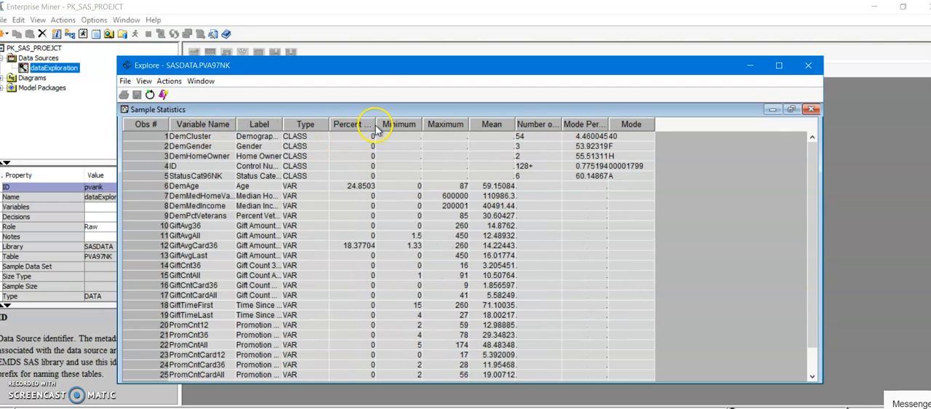
drag(376, 125, 432, 123)
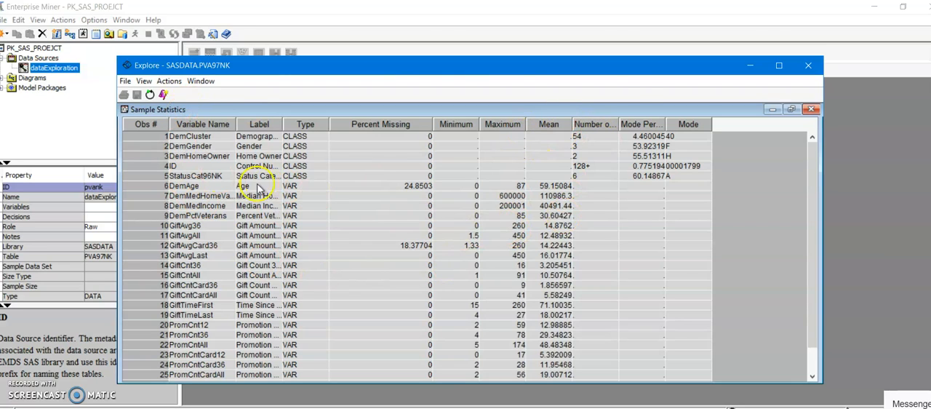
drag(619, 124, 652, 124)
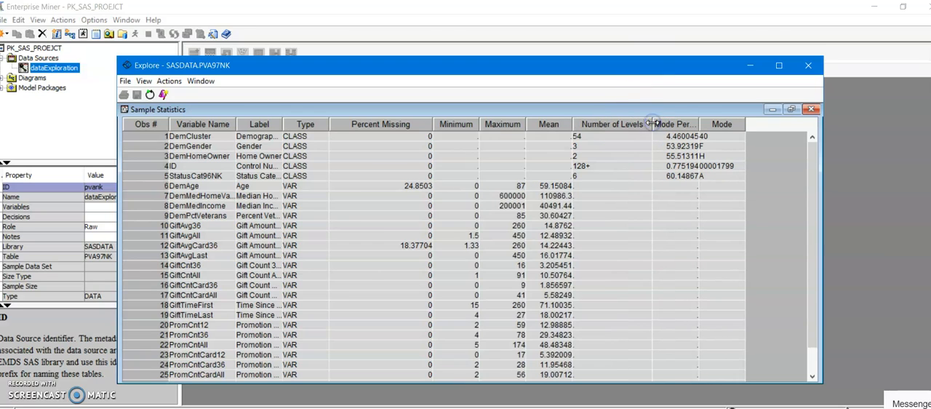
click(588, 149)
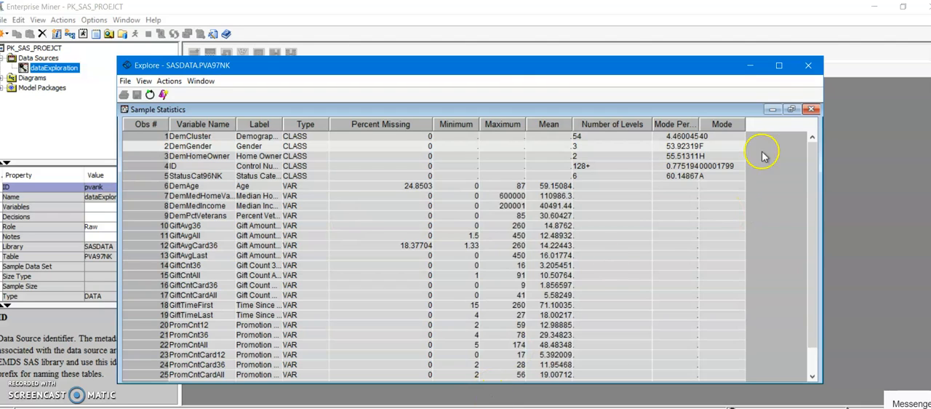
Restore the Sample Statistics table to its original size and examine the Age and Gender columns in the PVA97NK data table.
click(791, 109)
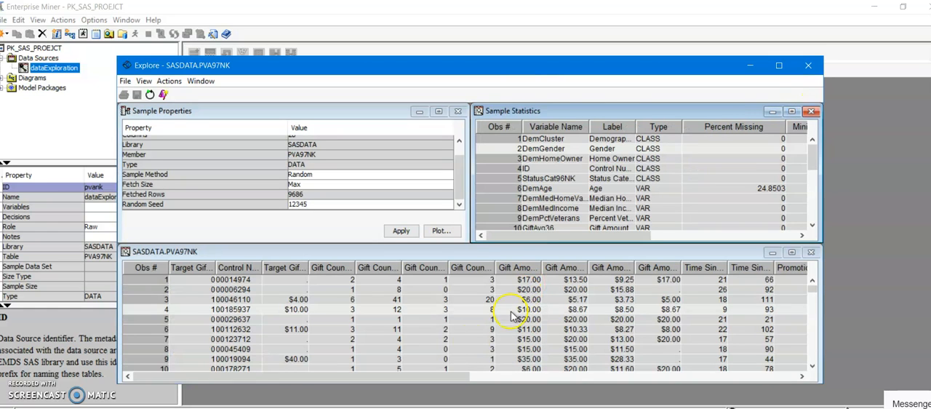
drag(452, 377, 771, 395)
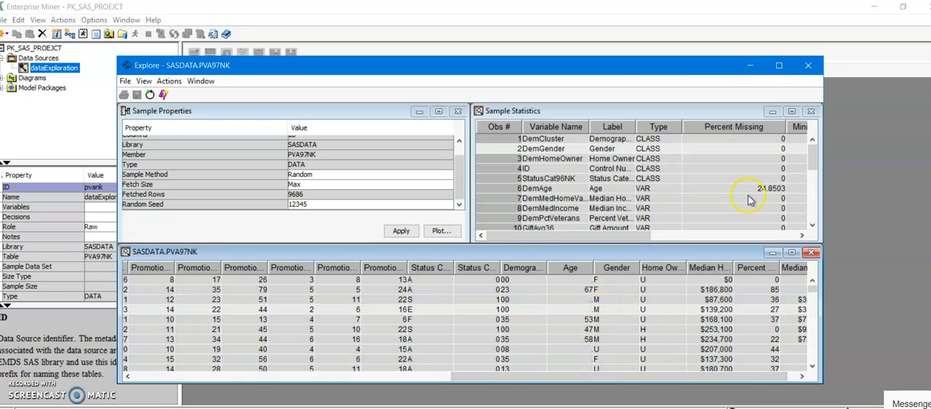
Enlarge the Sample Statistics table, widen its Mode Percentage column to show the full heading, and restore the table's size.
click(793, 113)
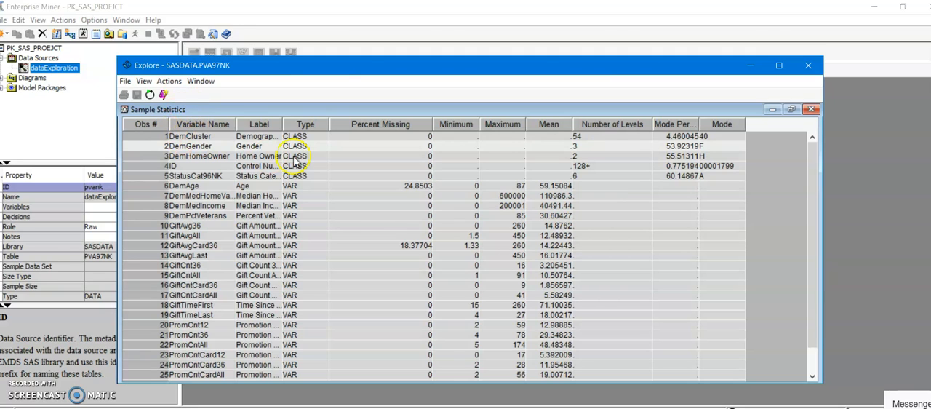
drag(698, 123, 730, 126)
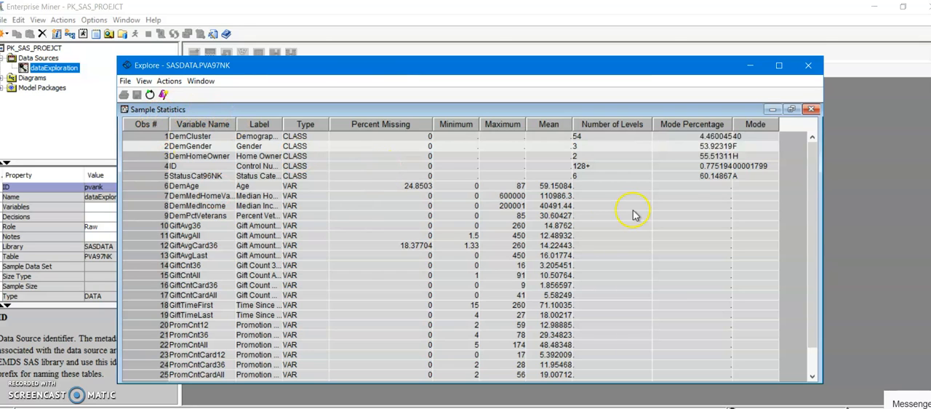
click(792, 109)
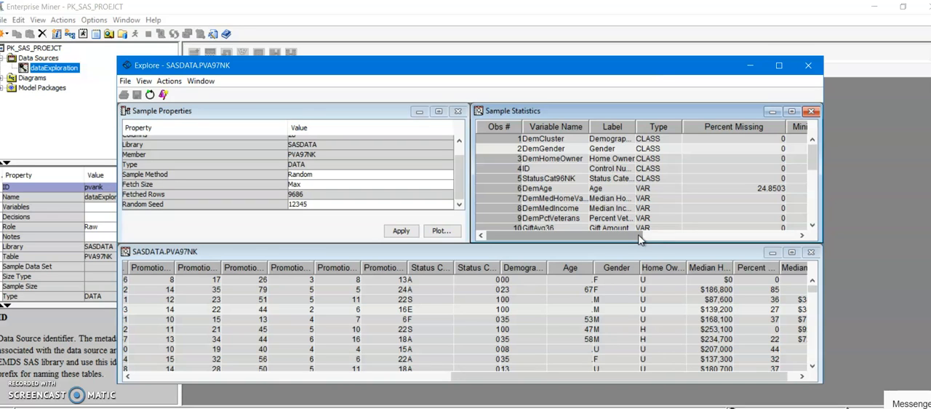
click(441, 230)
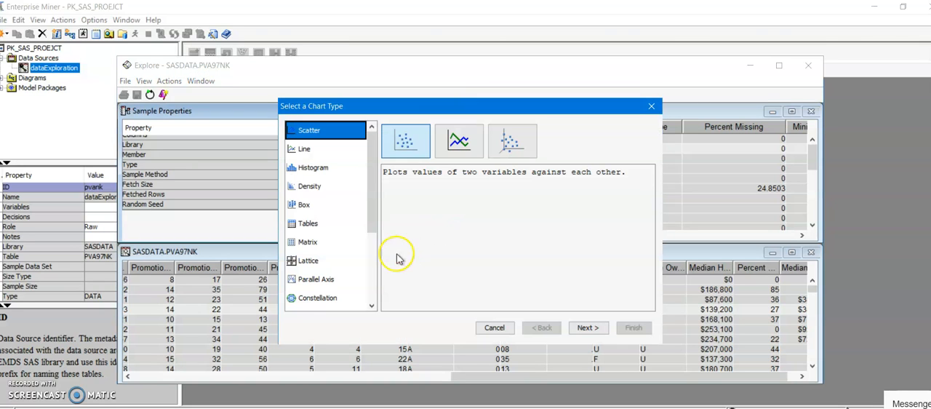
click(477, 113)
drag(477, 113, 310, 107)
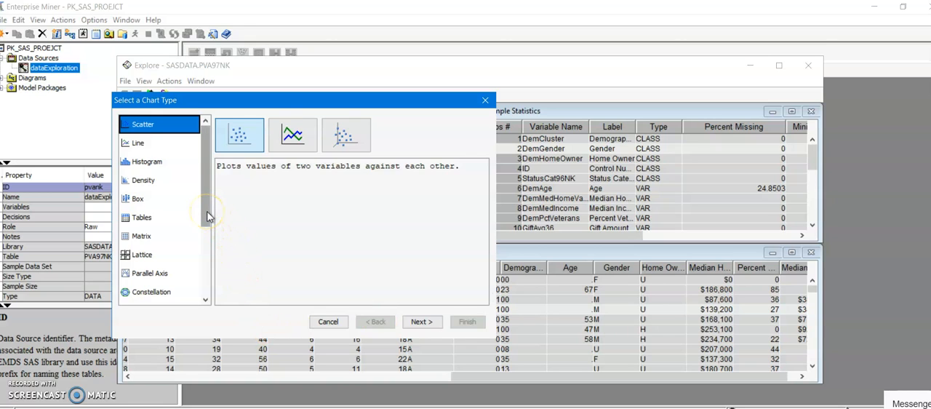
click(486, 99)
Start a new plot of the sample with the Pie chart type and check the chart roles offered for DemAge.
click(437, 231)
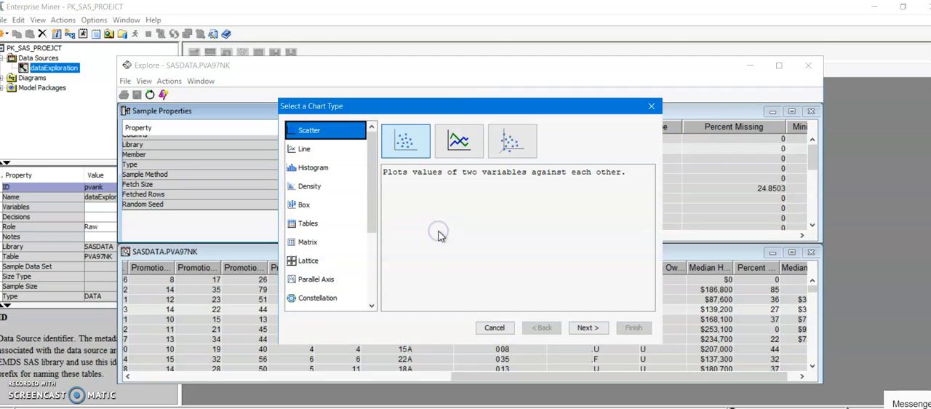
drag(370, 224, 372, 291)
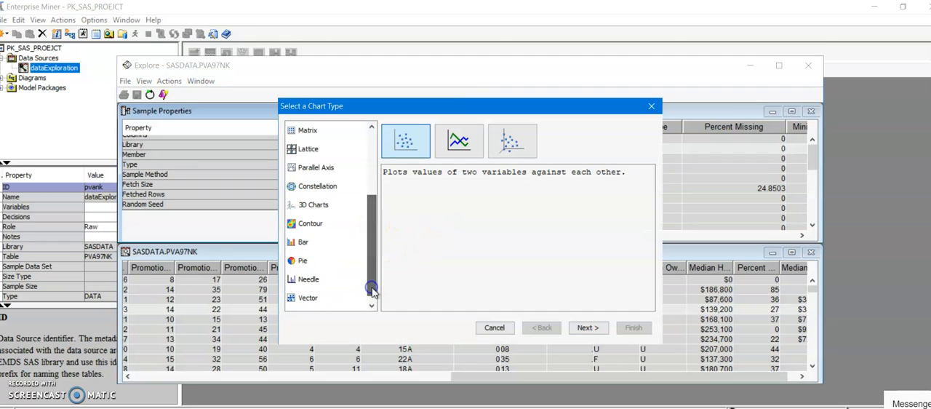
click(303, 261)
click(586, 329)
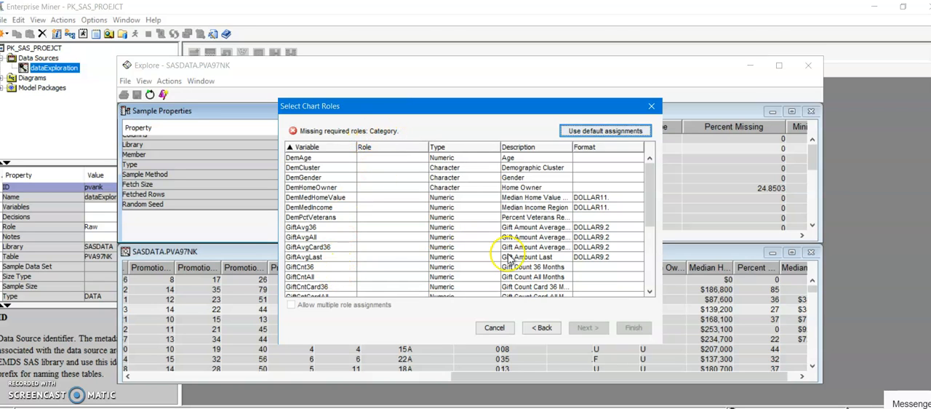
click(368, 159)
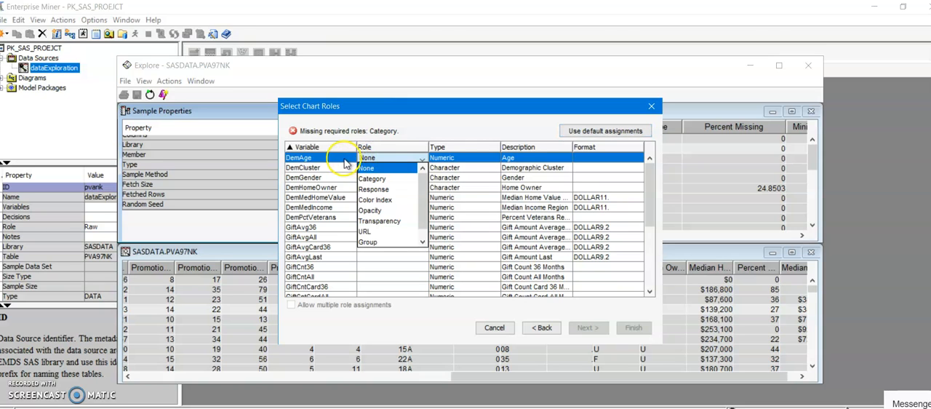
click(345, 163)
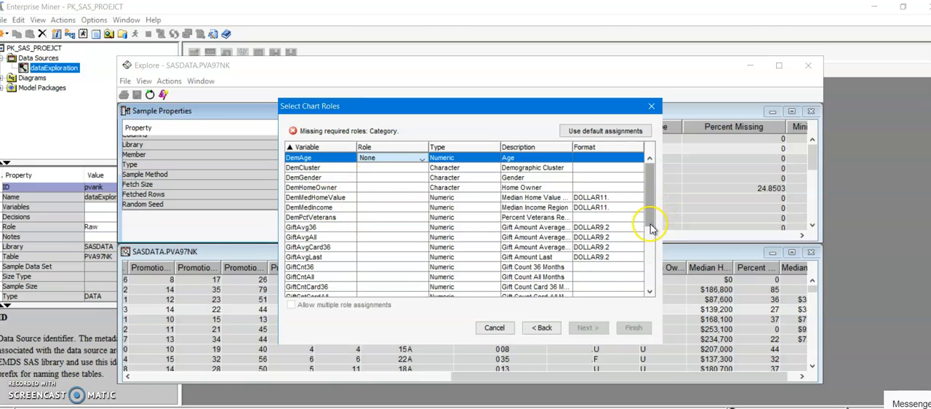
Assign the Category role to DemGender for the pie chart and proceed to the chart titles without a WHERE clause.
click(368, 177)
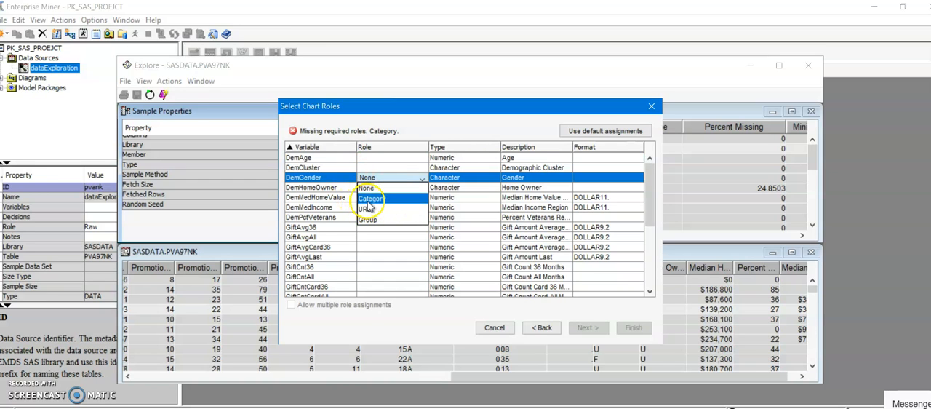
click(369, 199)
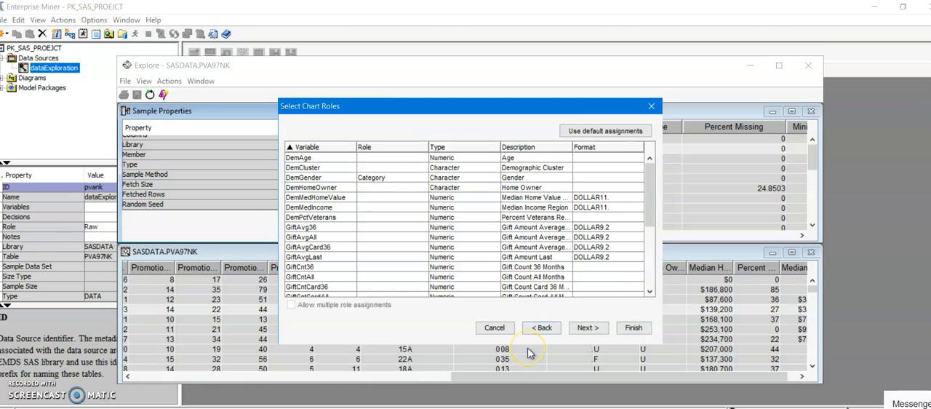
click(588, 329)
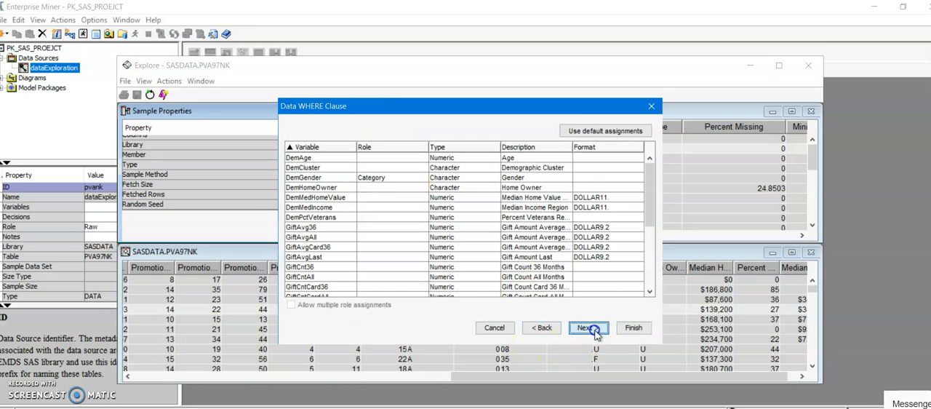
click(593, 329)
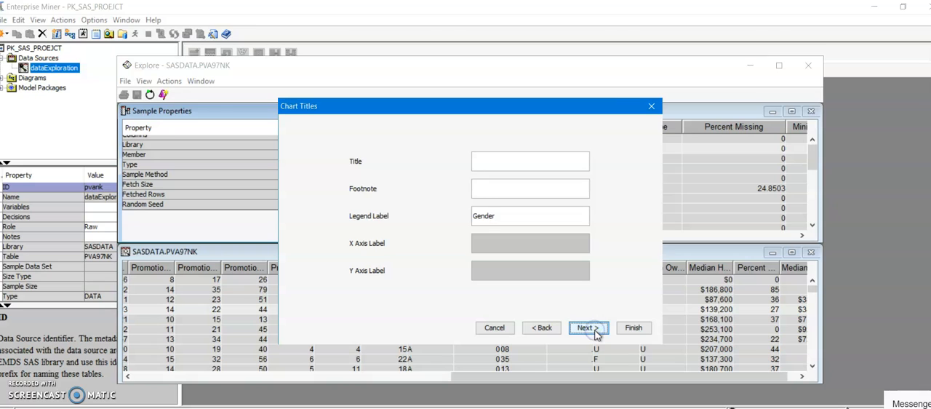
Title the chart "PieChart for Gender Variable", enable a legend in the Bottom position and create the pie chart.
click(497, 162)
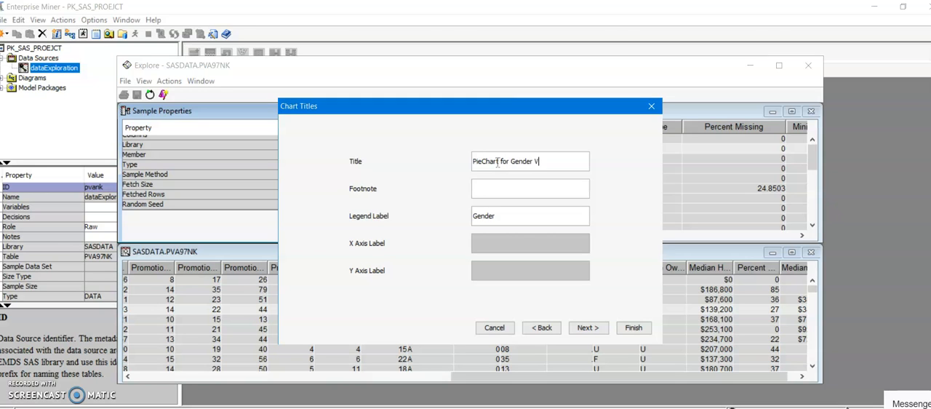
click(502, 189)
click(586, 328)
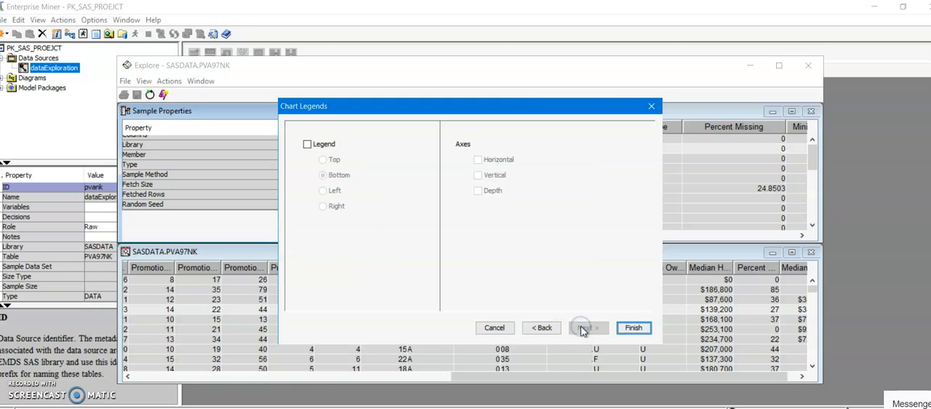
click(309, 145)
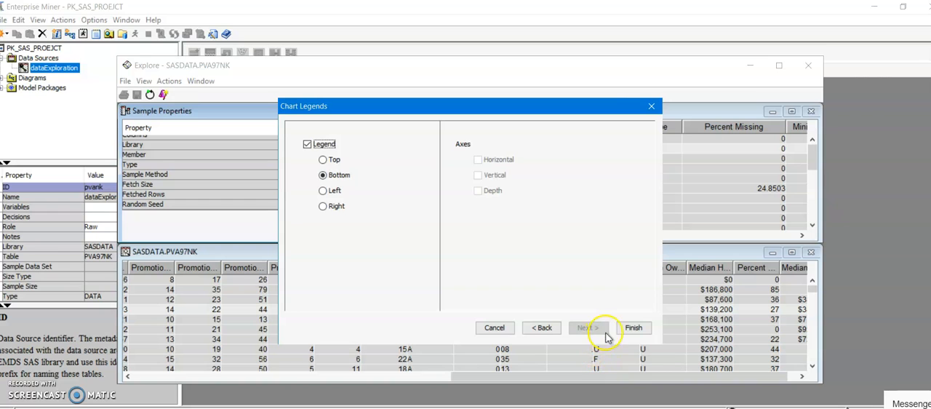
click(632, 331)
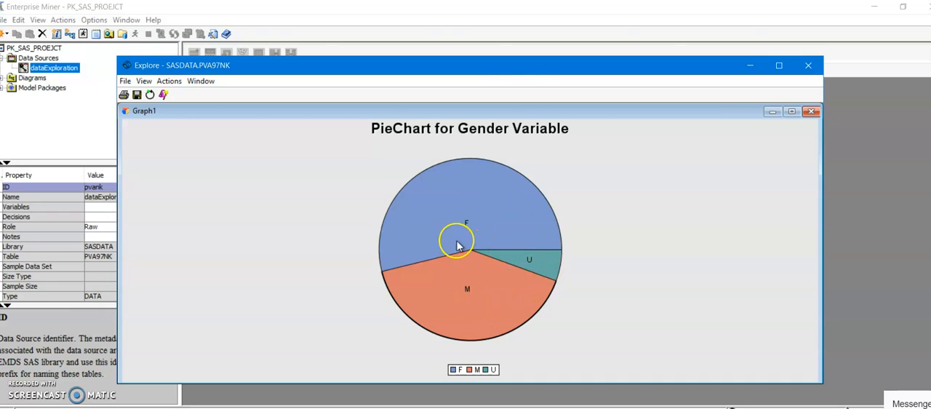
Add Value and Percentage to the pie slice labels alongside the category name, and check the F slice's frequency.
mouse_move(499, 256)
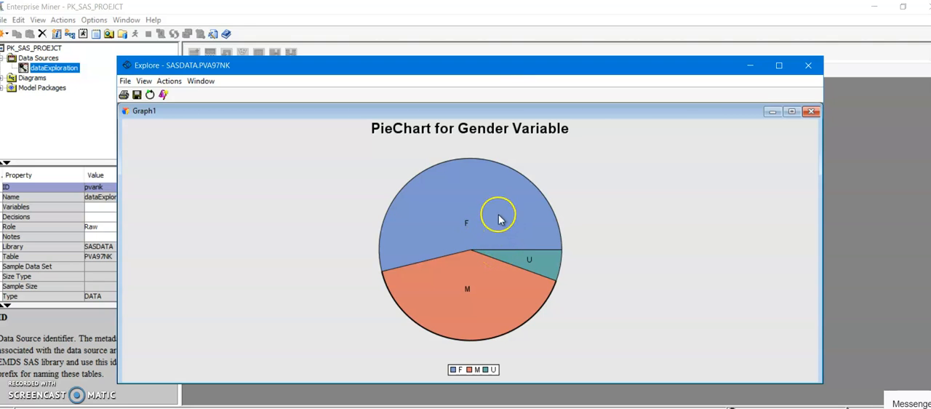
mouse_move(494, 213)
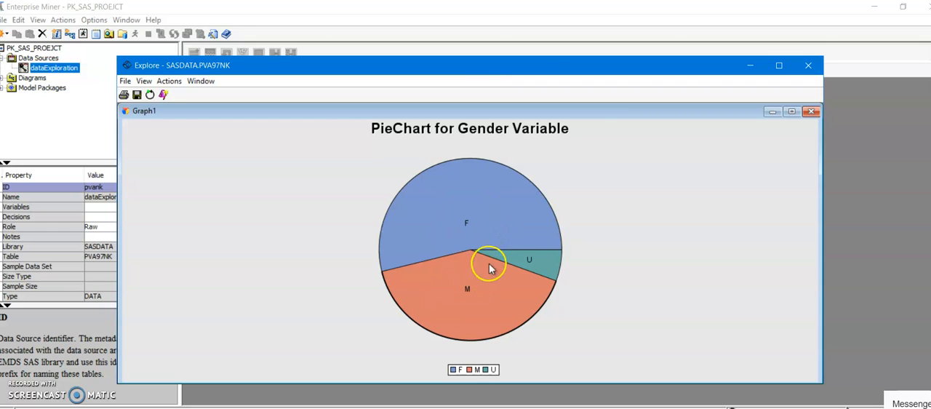
right_click(597, 203)
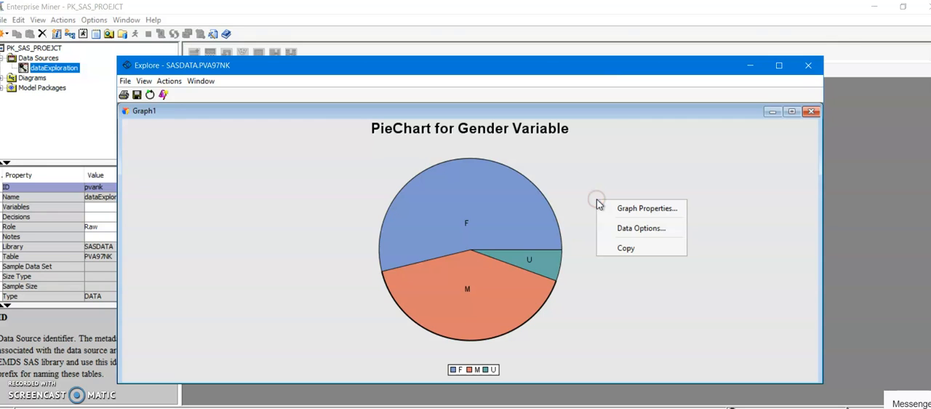
click(616, 209)
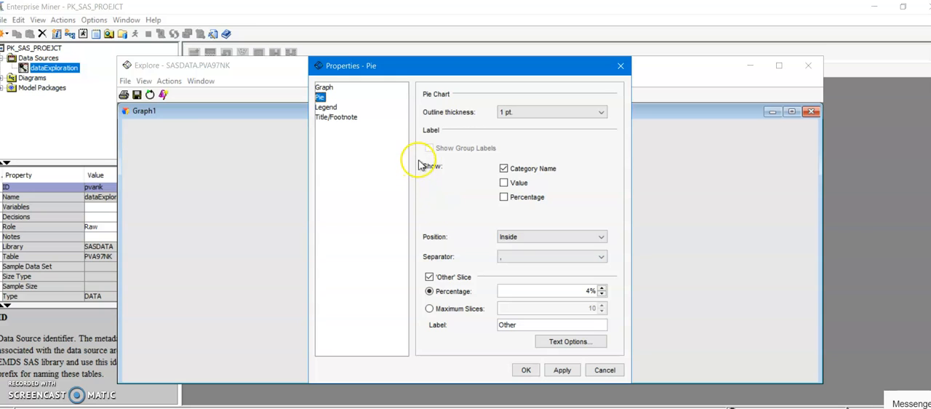
click(503, 182)
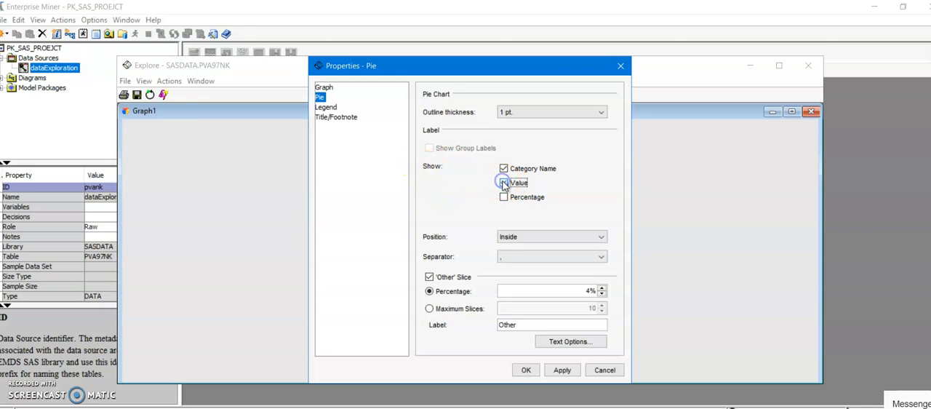
click(504, 198)
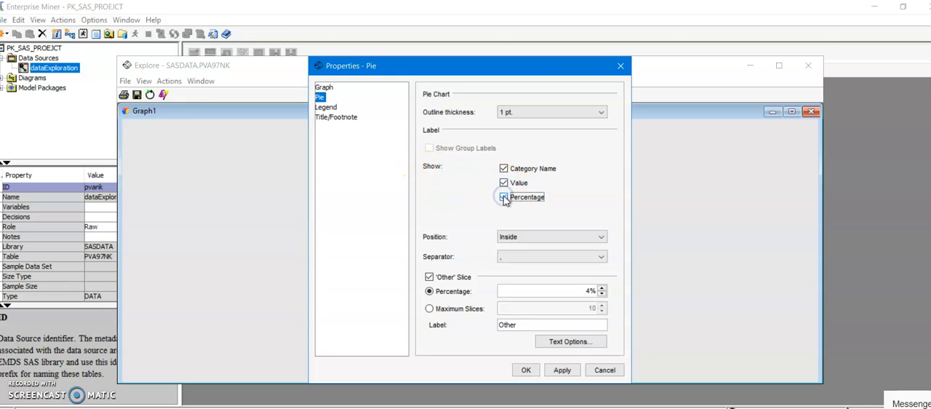
click(565, 371)
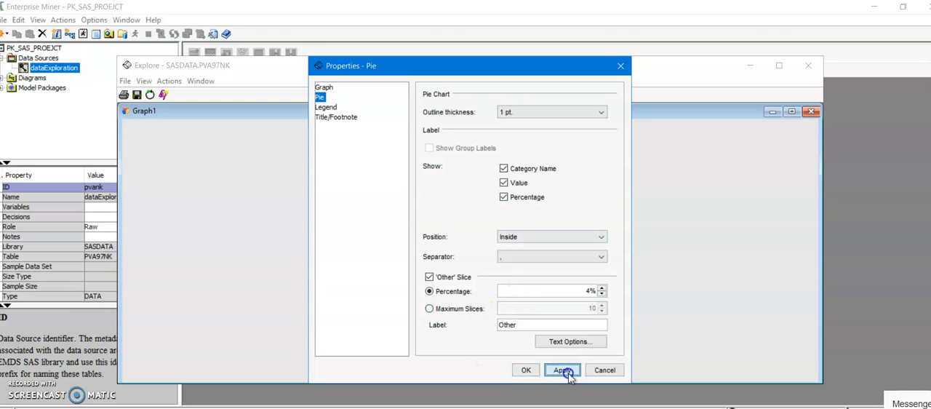
click(526, 370)
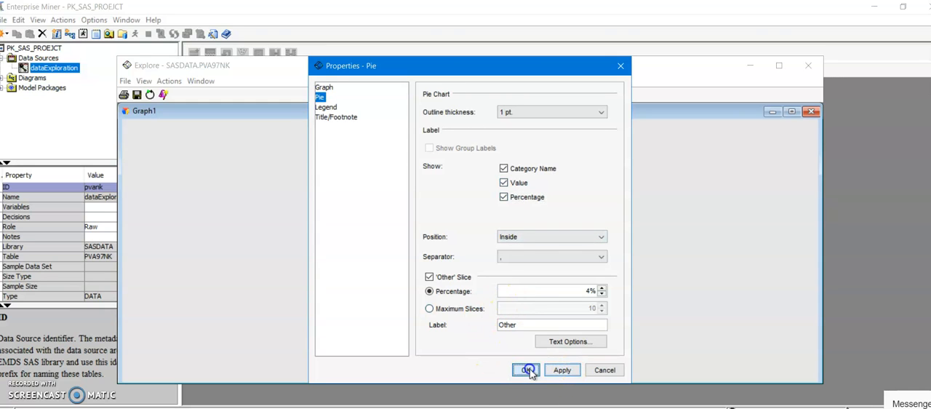
click(493, 249)
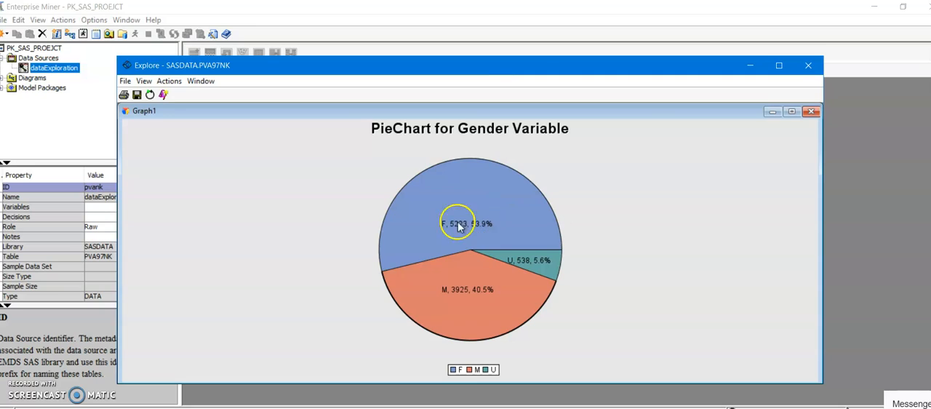
mouse_move(457, 217)
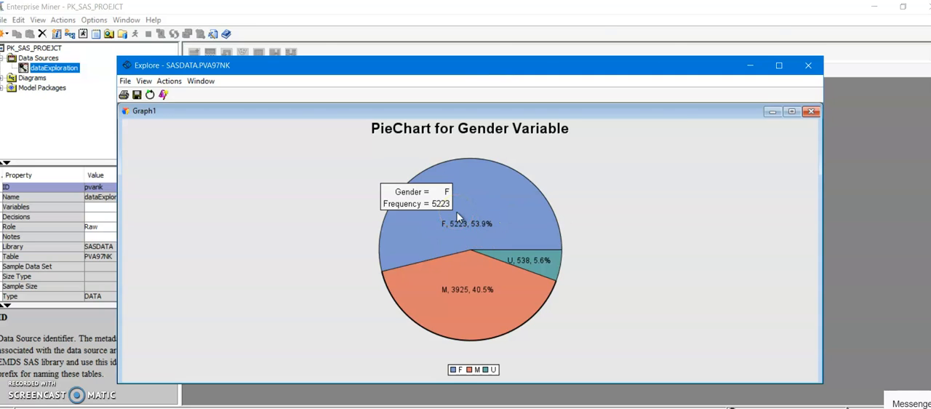